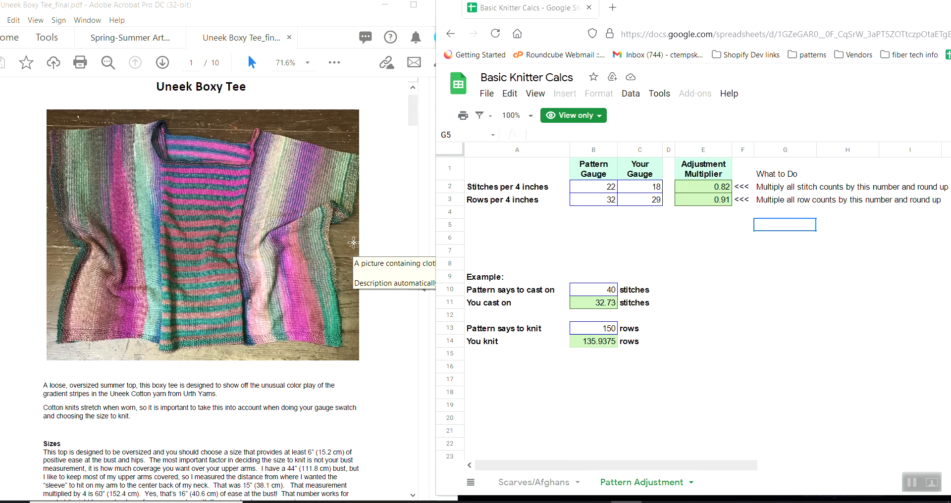
Bring up the gauge section on page 3 of the pattern and copy the spreadsheet as "My Copy of Basic Knitter Calcs".
{"action": "left_click_drag", "start_coordinate": [414, 116], "coordinate": [394, 189]}
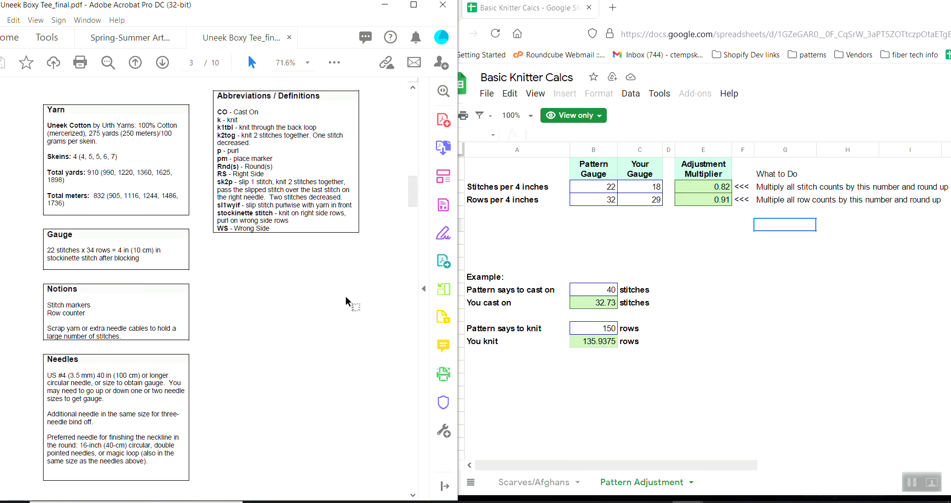
{"action": "left_click", "coordinate": [684, 18]}
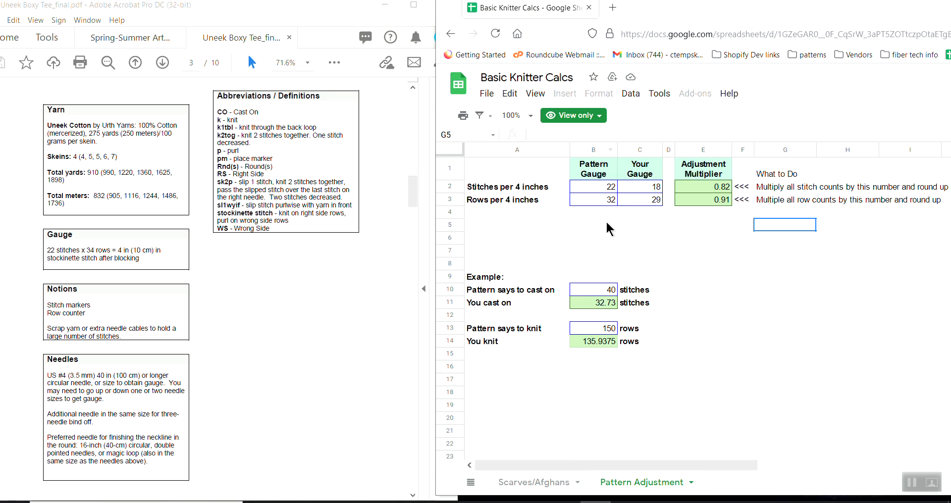
{"action": "left_click", "coordinate": [487, 94]}
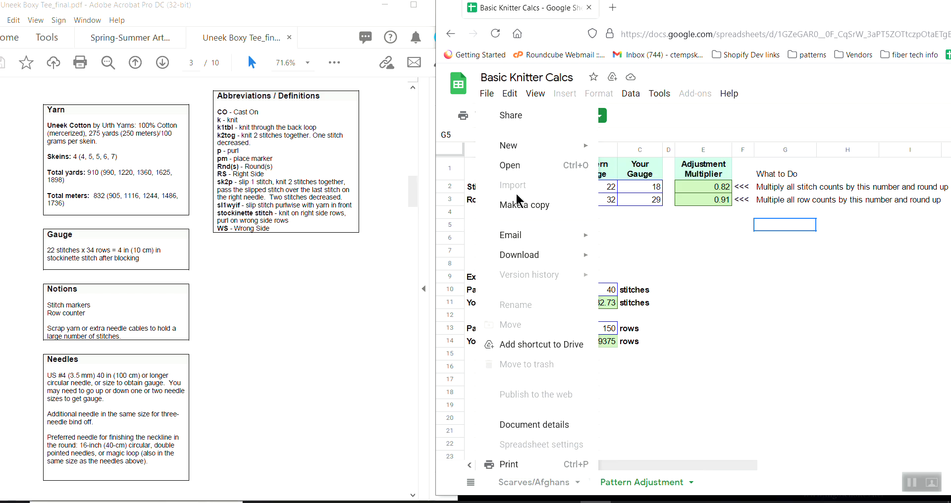
{"action": "left_click", "coordinate": [518, 206]}
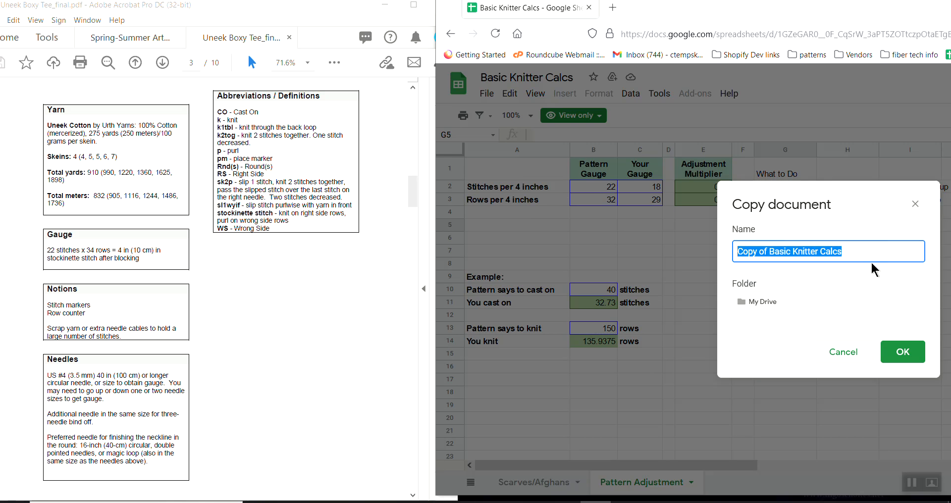
{"action": "left_click", "coordinate": [737, 251]}
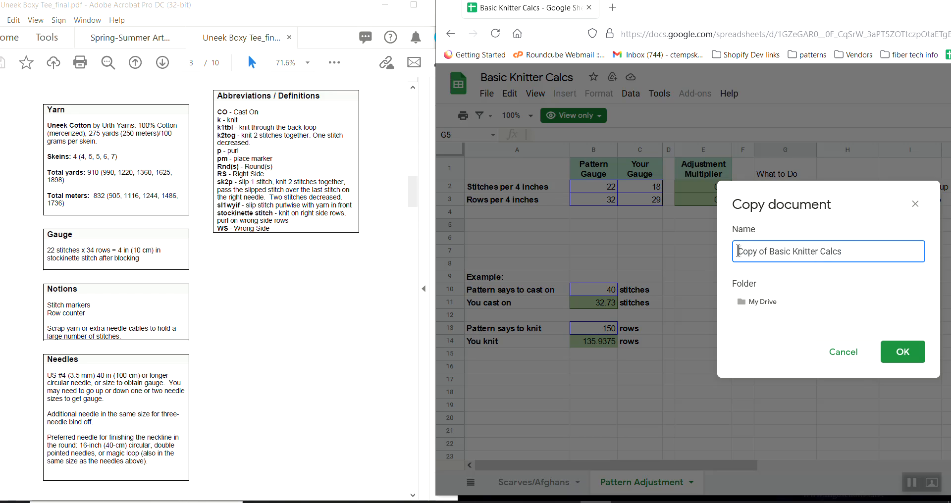
{"action": "type", "text": "My"}
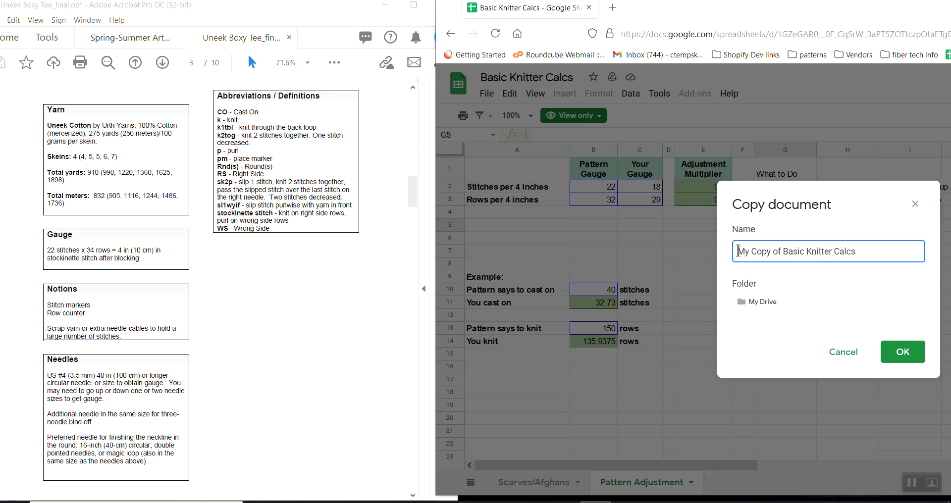
{"action": "left_click", "coordinate": [902, 357]}
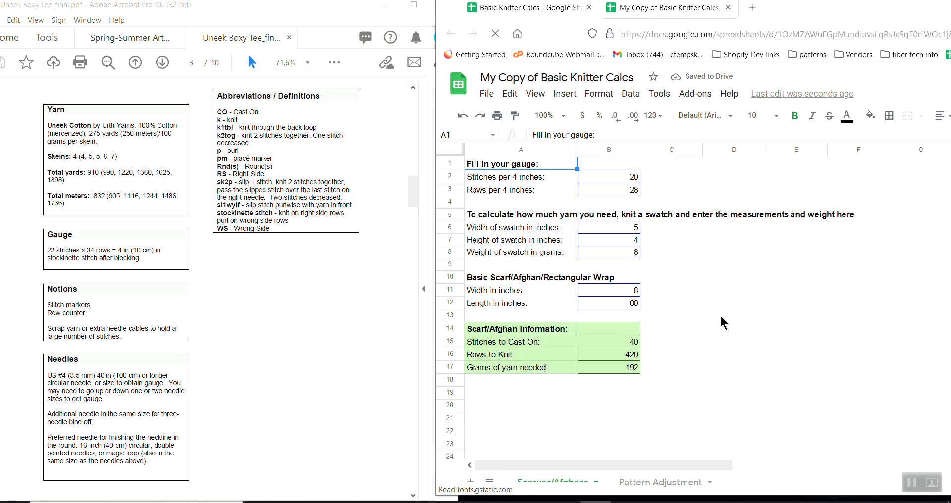
On the Pattern Adjustment sheet, set the pattern gauge to 34 rows per 4 inches.
{"action": "left_click", "coordinate": [674, 279]}
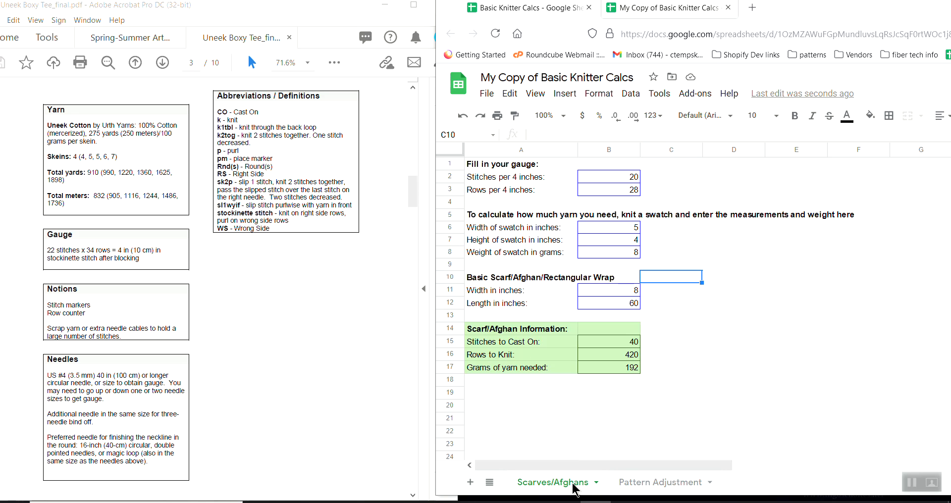
{"action": "left_click", "coordinate": [660, 487]}
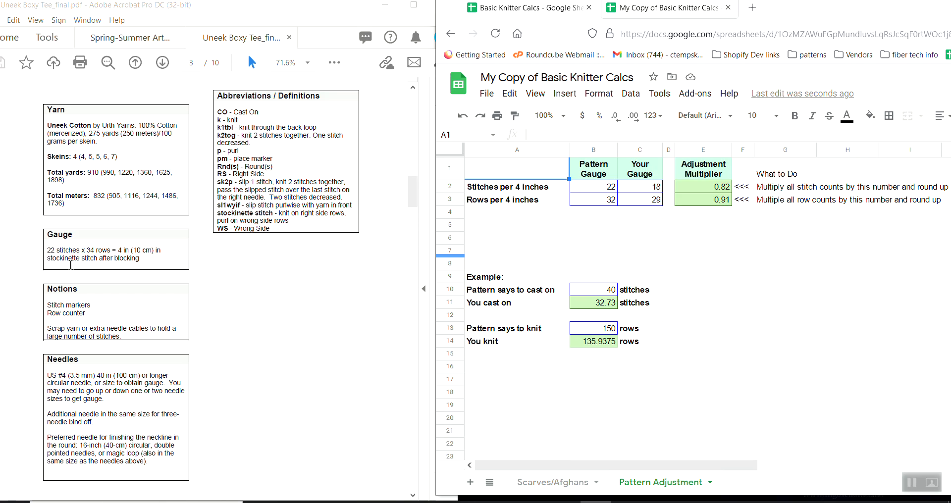
{"action": "left_click", "coordinate": [601, 186]}
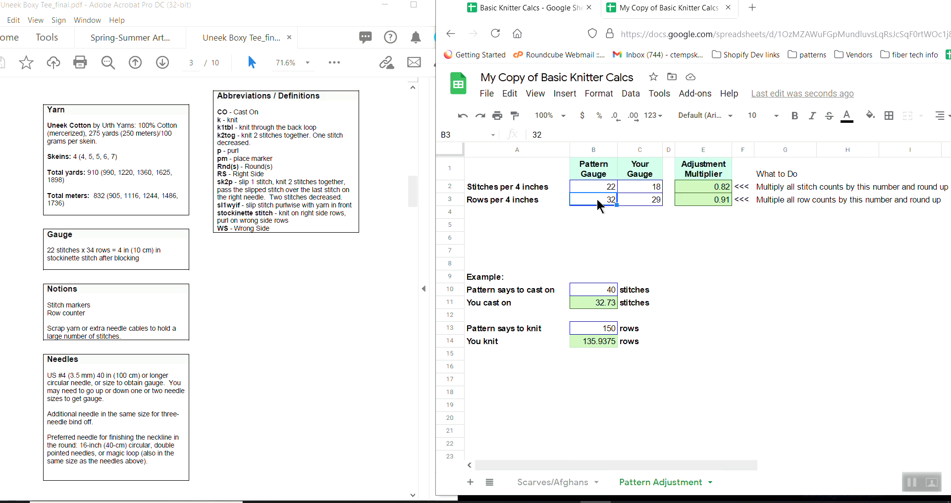
{"action": "type", "text": "3"}
{"action": "left_click", "coordinate": [631, 222]}
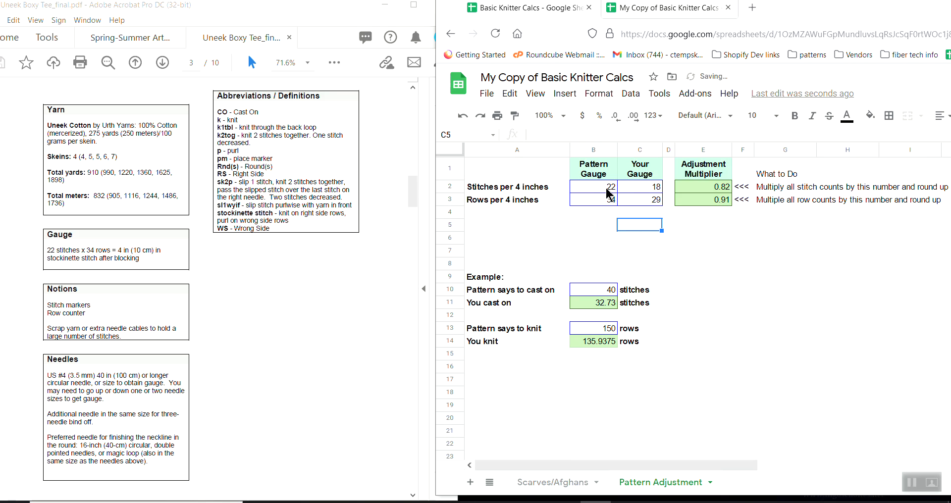
Set your own gauge to 20 stitches and 28 rows per 4 inches.
{"action": "left_click", "coordinate": [651, 188]}
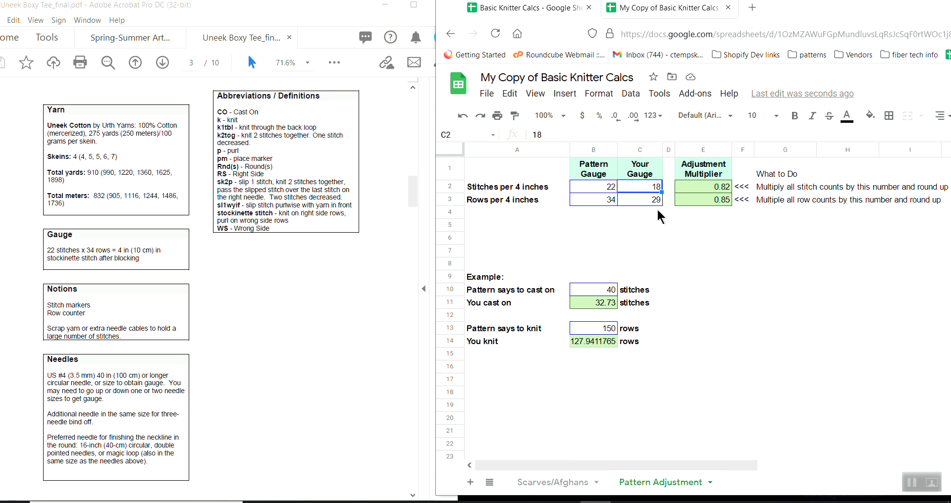
{"action": "type", "text": "20"}
{"action": "left_click", "coordinate": [649, 201]}
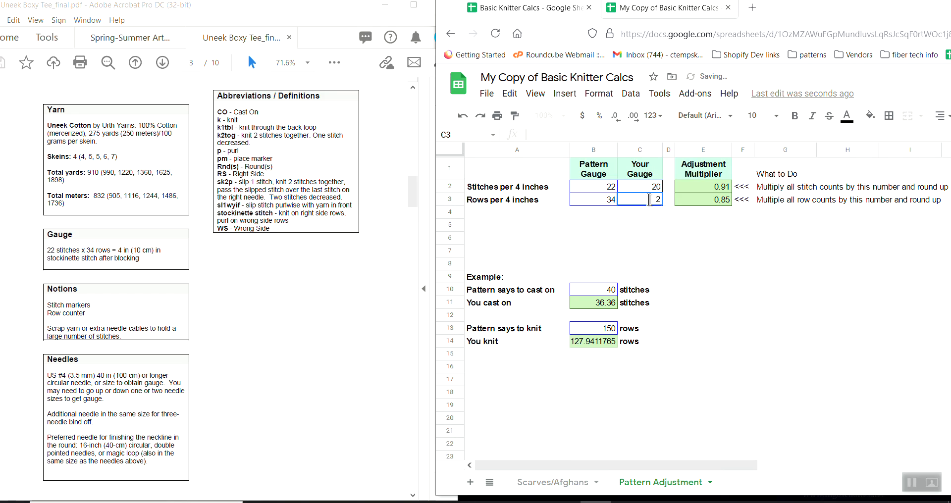
{"action": "type", "text": "28"}
{"action": "left_click", "coordinate": [691, 225]}
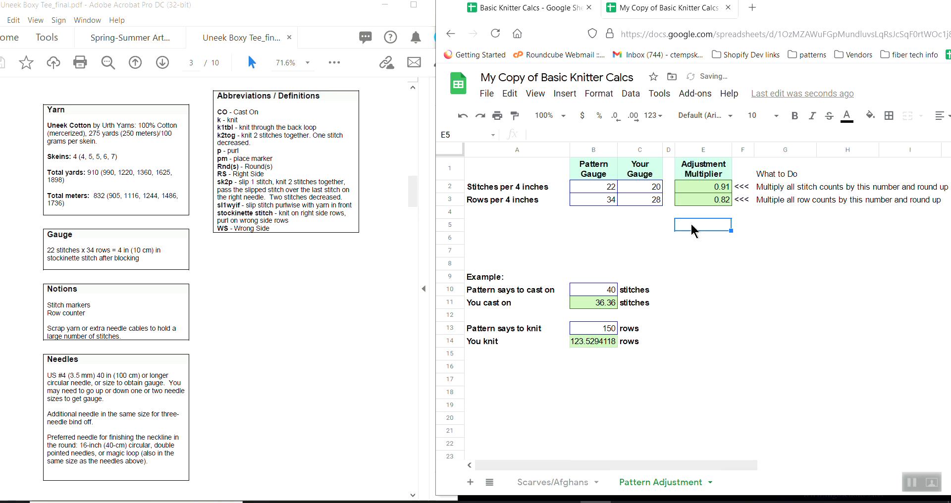
{"action": "left_click", "coordinate": [706, 198]}
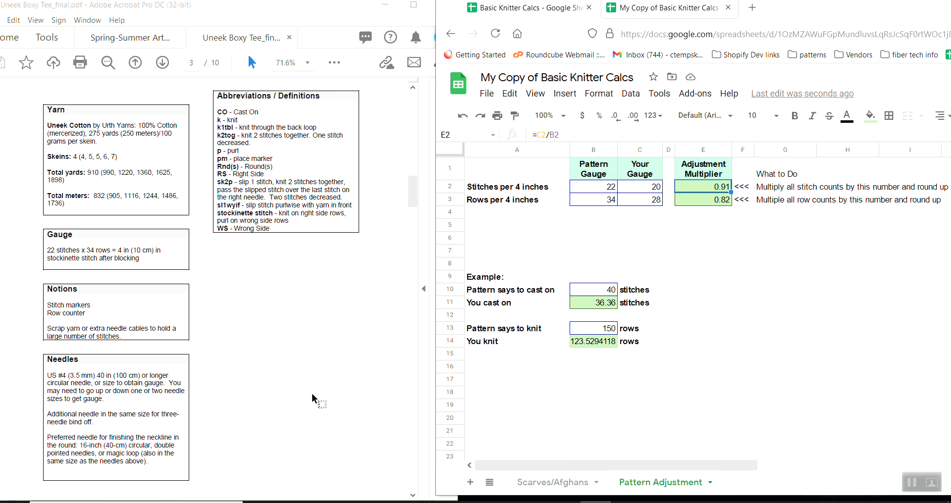
Find the Center Front Panel cast-on in the pattern and enter 57 as the stitch count the pattern says to cast on.
{"action": "scroll", "coordinate": [312, 395], "scroll_direction": "down", "scroll_amount": 10}
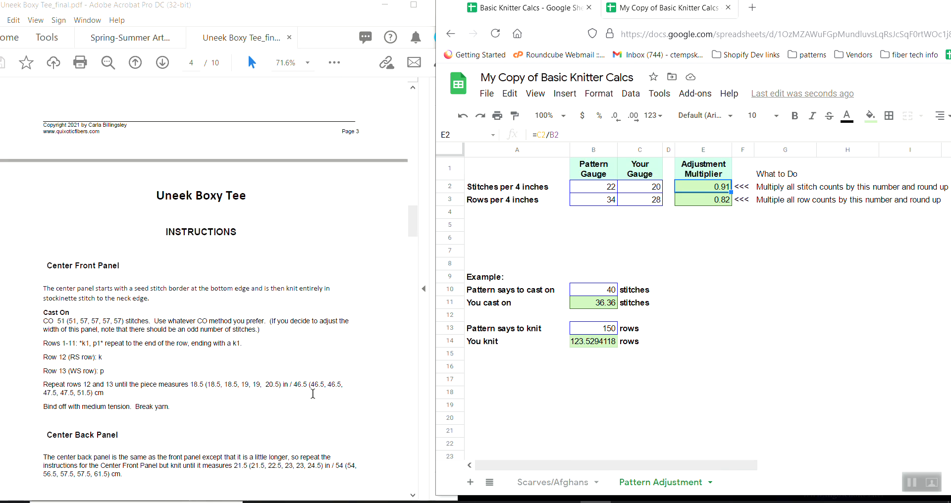
{"action": "scroll", "coordinate": [312, 396], "scroll_direction": "down", "scroll_amount": 1}
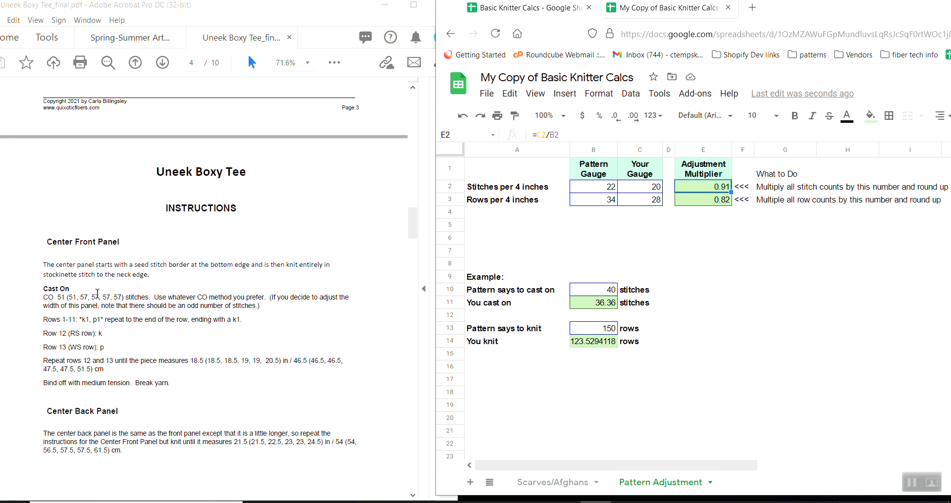
{"action": "left_click", "coordinate": [591, 289]}
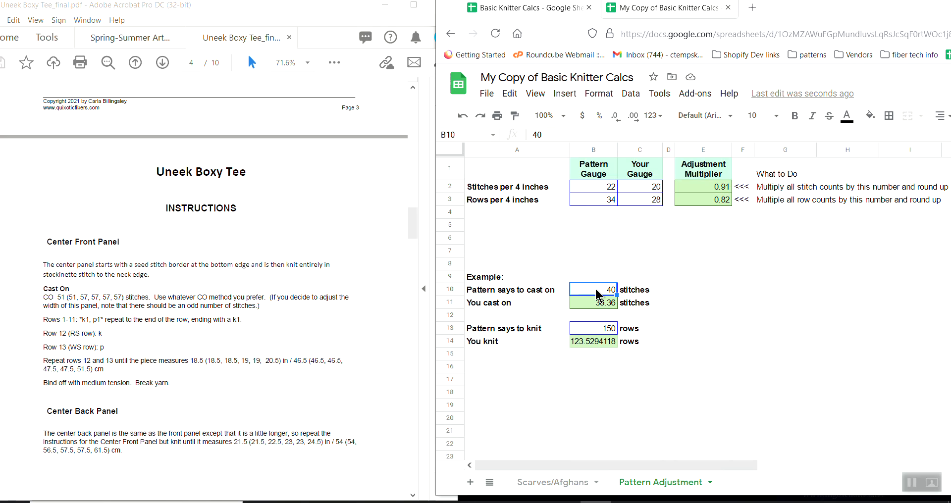
{"action": "type", "text": "57"}
{"action": "left_click", "coordinate": [694, 297]}
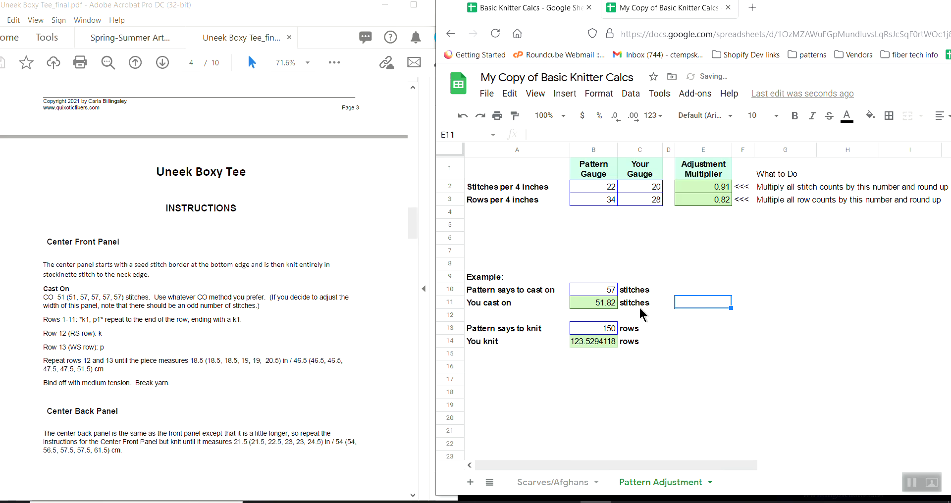
Check the adjusted cast-on result and note the odd stitch count 53 beside it in cell E11.
{"action": "left_click", "coordinate": [608, 306]}
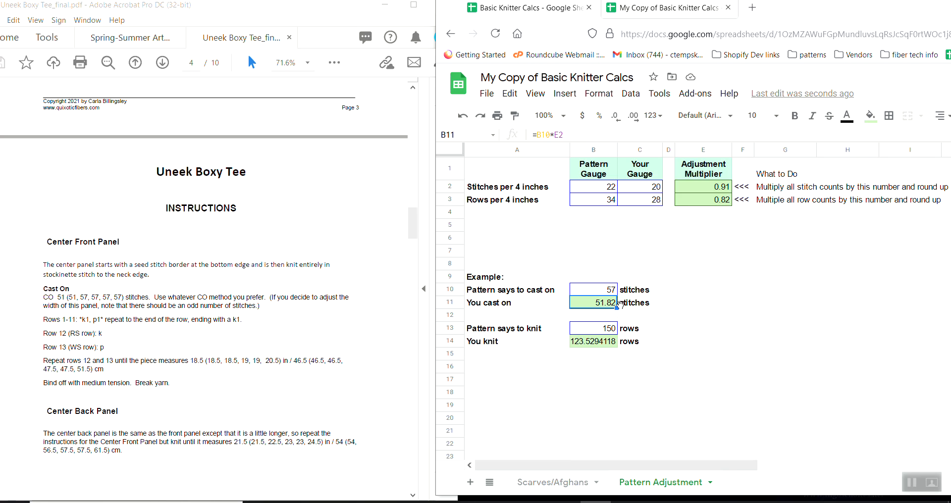
{"action": "left_click", "coordinate": [687, 299]}
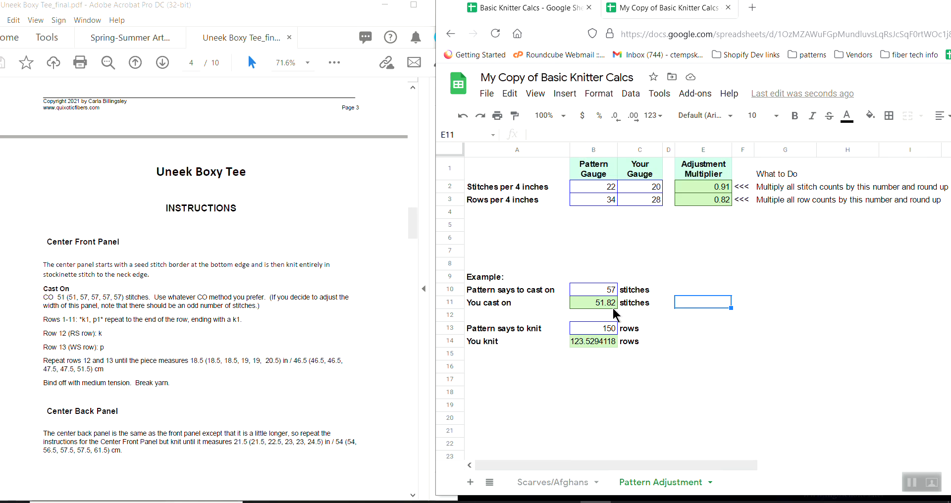
{"action": "type", "text": "53"}
{"action": "key", "text": "Return"}
{"action": "left_click", "coordinate": [700, 304]}
Find the Left Side pick-up count in the pattern and enter 113 as the pattern's stitch count in the example.
{"action": "scroll", "coordinate": [278, 336], "scroll_direction": "down", "scroll_amount": 1}
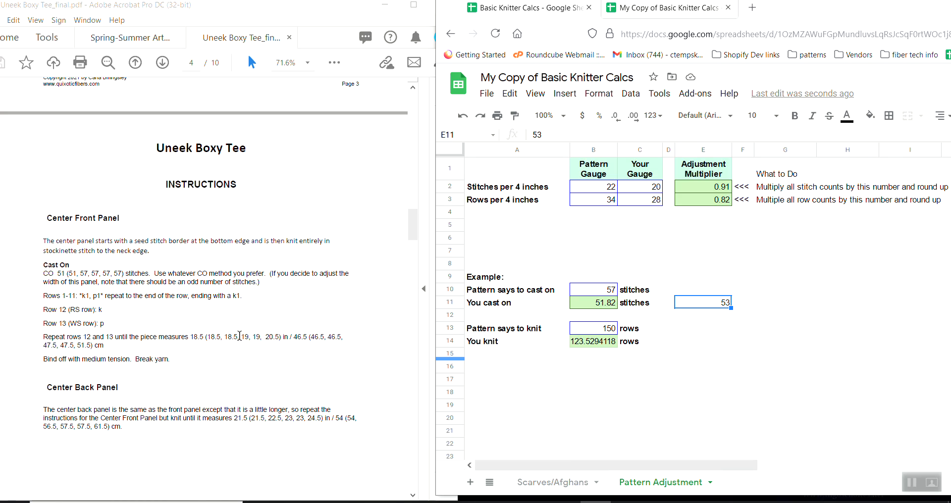
{"action": "scroll", "coordinate": [239, 336], "scroll_direction": "down", "scroll_amount": 5}
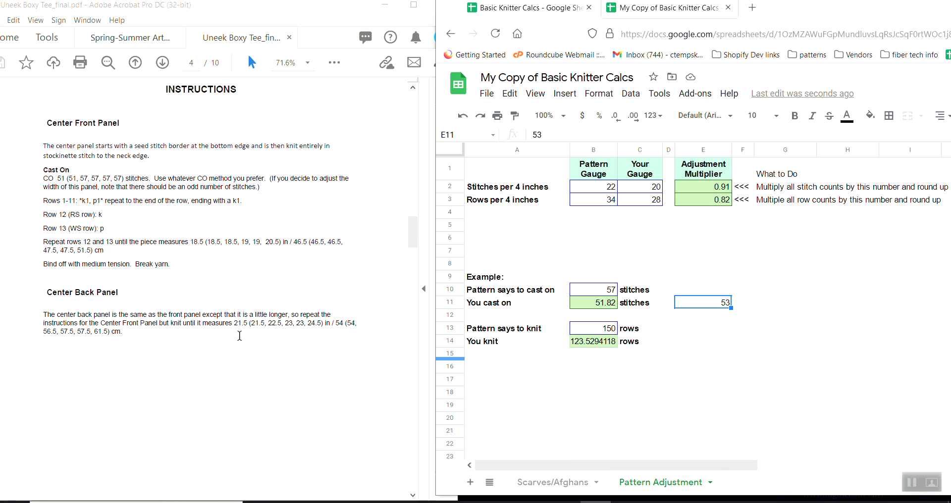
{"action": "scroll", "coordinate": [236, 330], "scroll_direction": "down", "scroll_amount": 10}
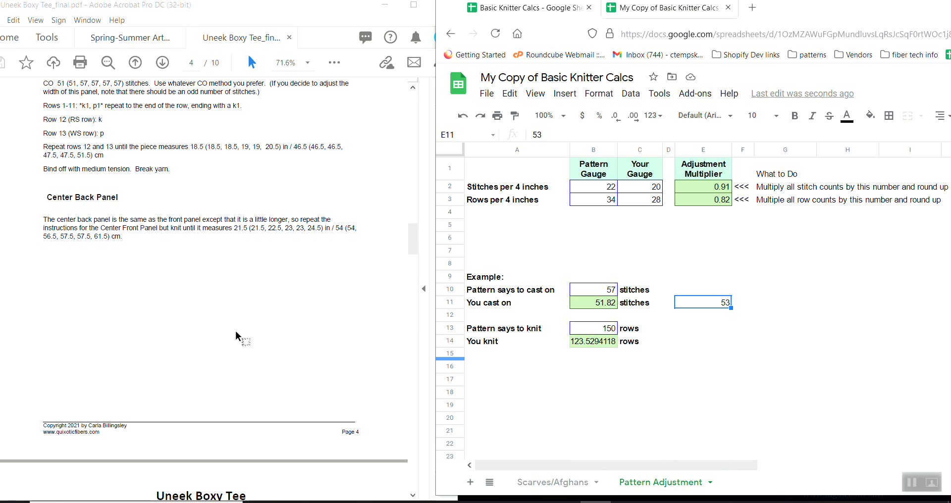
{"action": "scroll", "coordinate": [237, 331], "scroll_direction": "down", "scroll_amount": 3}
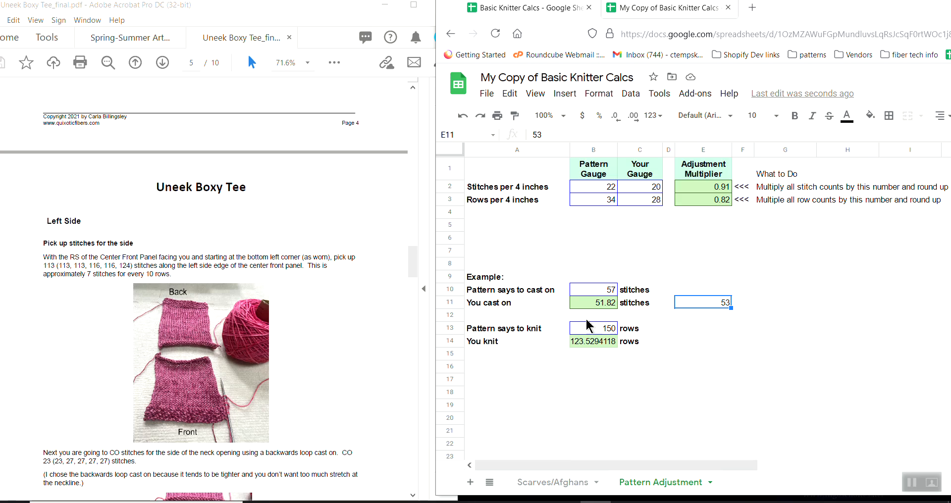
{"action": "double_click", "coordinate": [604, 289]}
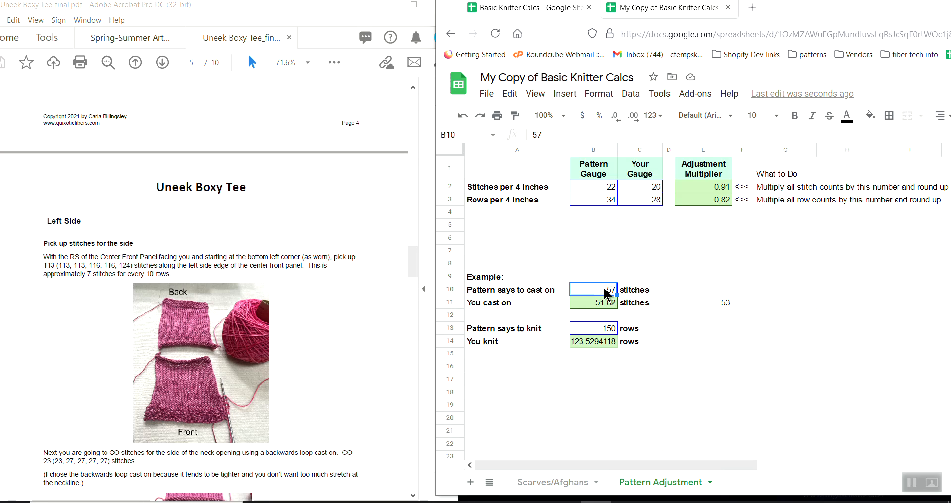
{"action": "left_click_drag", "start_coordinate": [605, 289], "coordinate": [645, 286]}
{"action": "type", "text": "113"}
{"action": "left_click", "coordinate": [669, 316]}
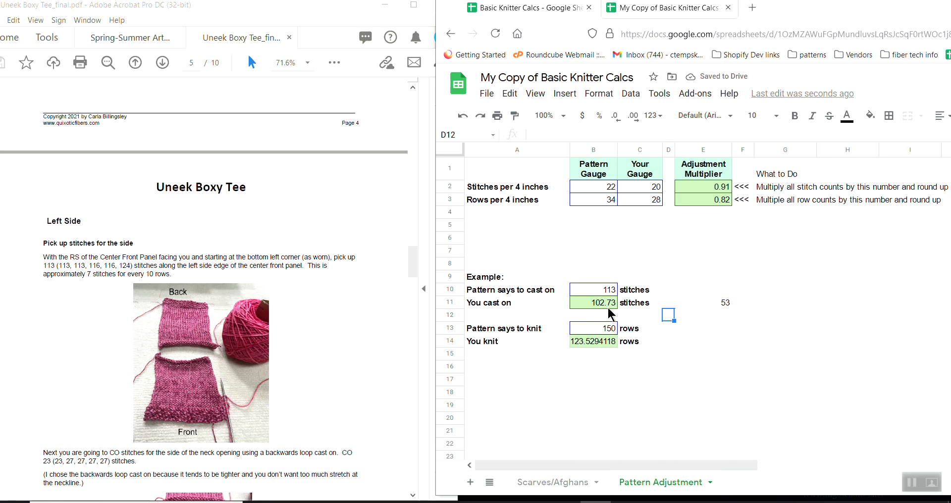
Select the noted stitch count in cell E11 beside the adjusted cast-on result.
{"action": "left_click", "coordinate": [720, 304]}
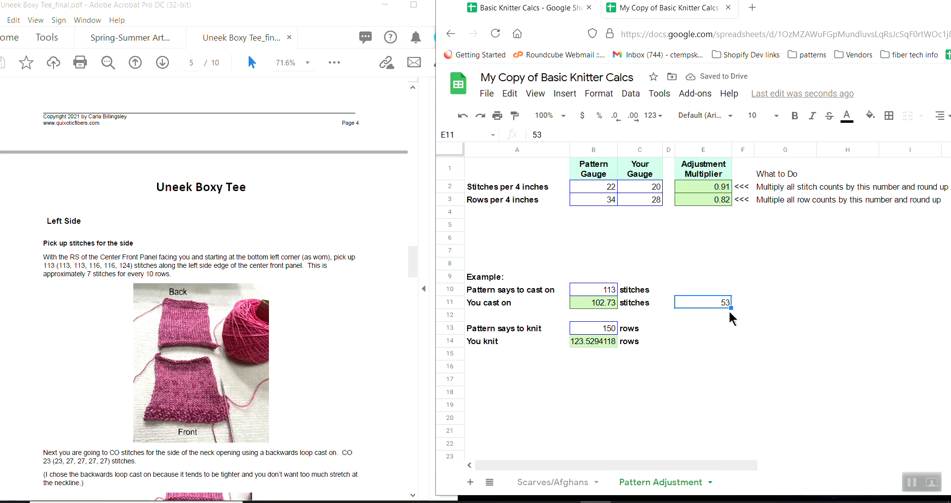